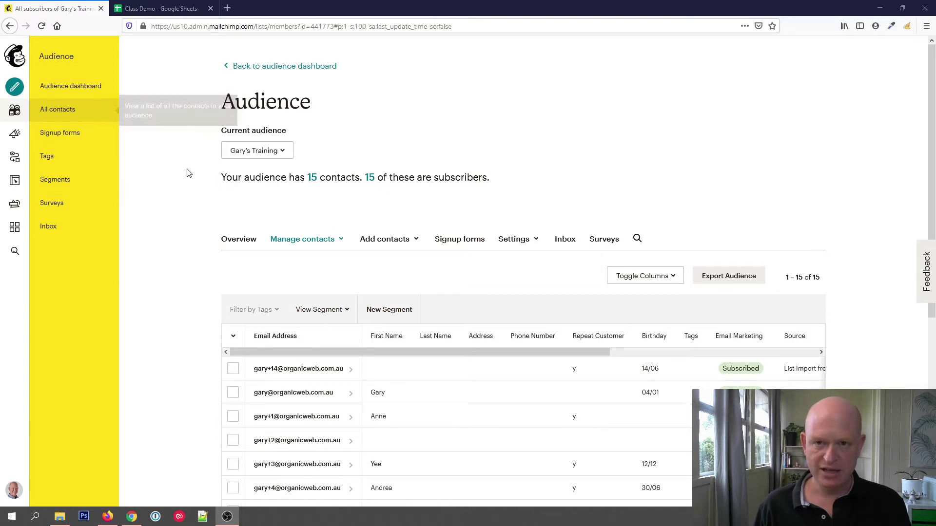
{"action": "scroll", "coordinate": [180, 171], "scroll_direction": "down", "scroll_amount": 3}
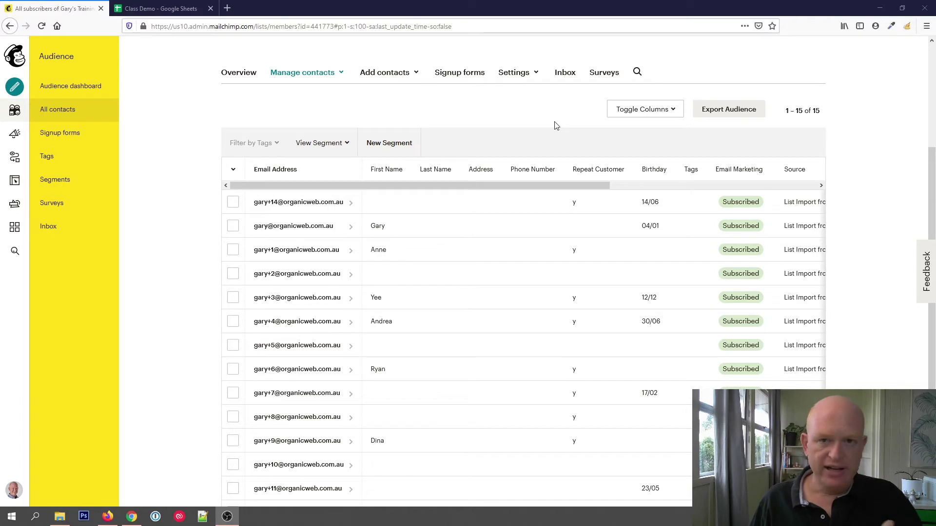
Select the first, third, fourth, fifth and seventh contacts and tag them with a new Australia tag
{"action": "left_click", "coordinate": [233, 204]}
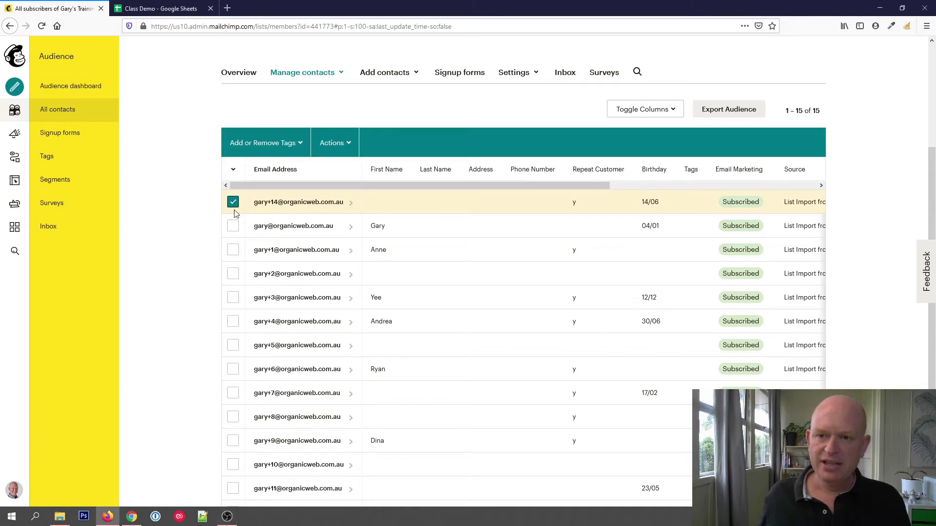
{"action": "left_click", "coordinate": [233, 250]}
{"action": "left_click", "coordinate": [233, 274]}
{"action": "left_click", "coordinate": [233, 345]}
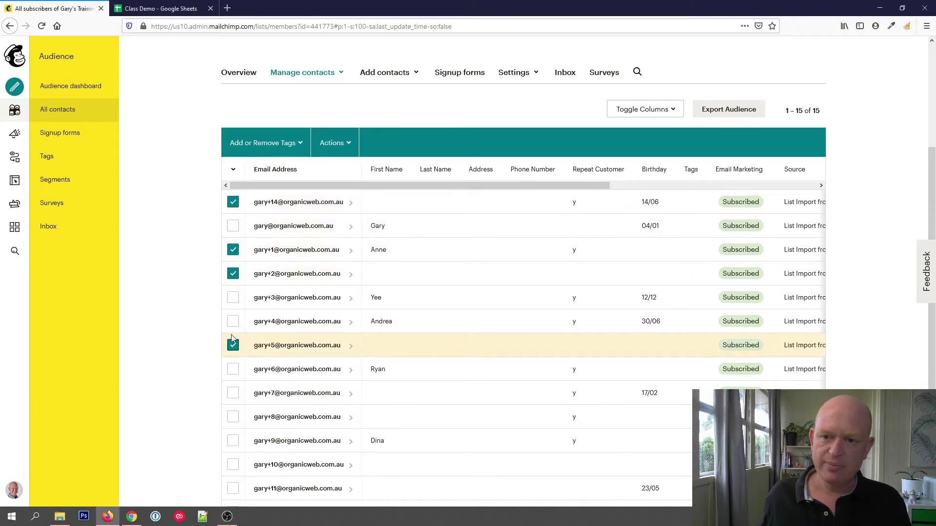
{"action": "left_click", "coordinate": [232, 299]}
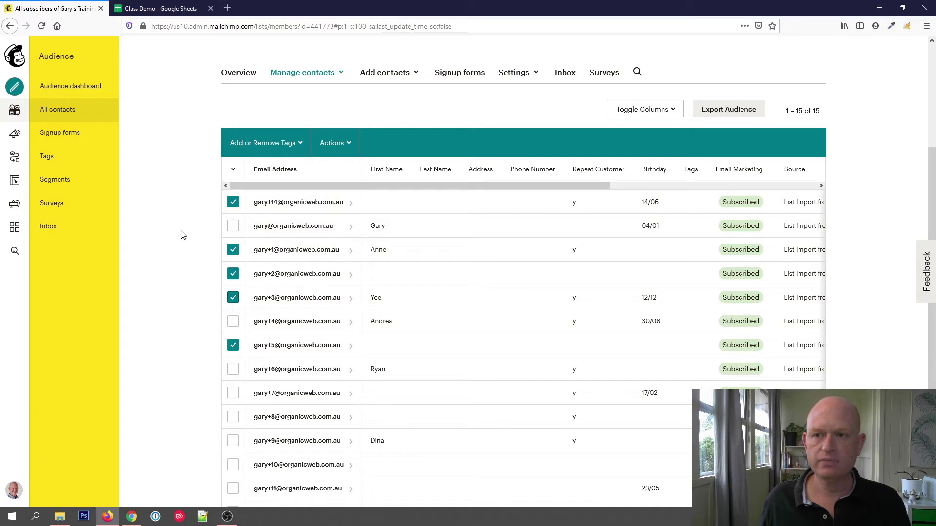
{"action": "left_click", "coordinate": [247, 147]}
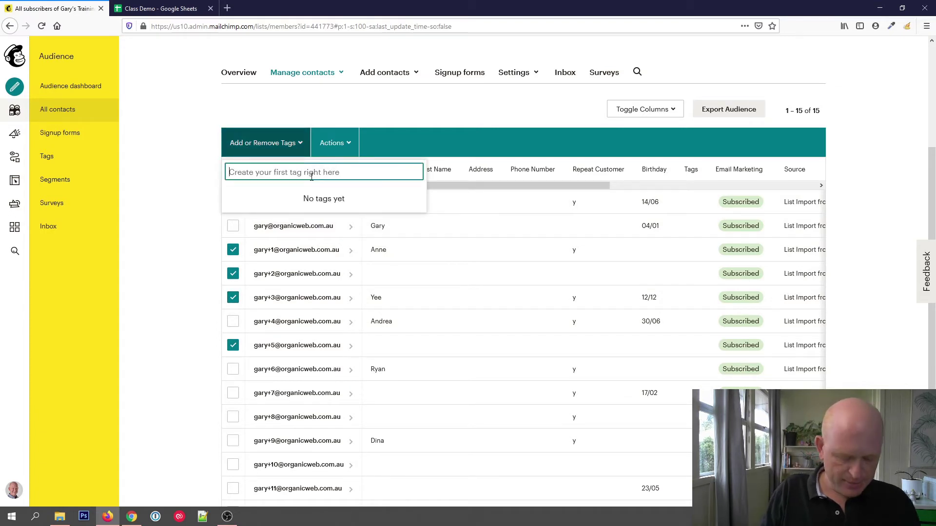
{"action": "type", "text": "Australia"}
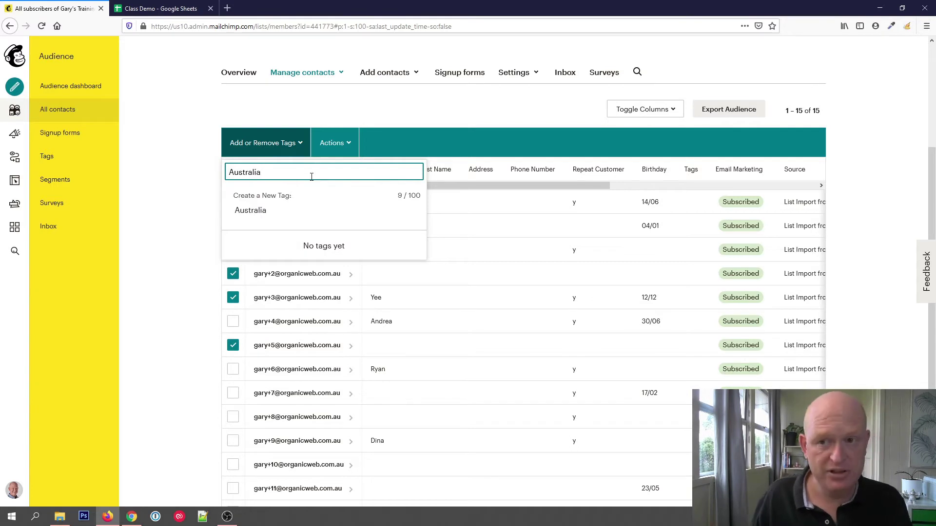
{"action": "left_click", "coordinate": [266, 211]}
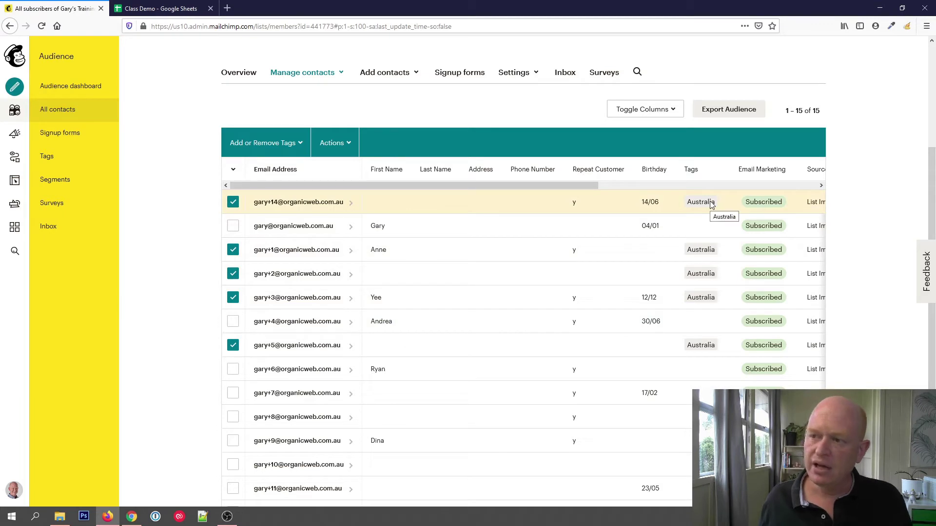
Clear the selection on all five tagged contacts
{"action": "left_click", "coordinate": [233, 202]}
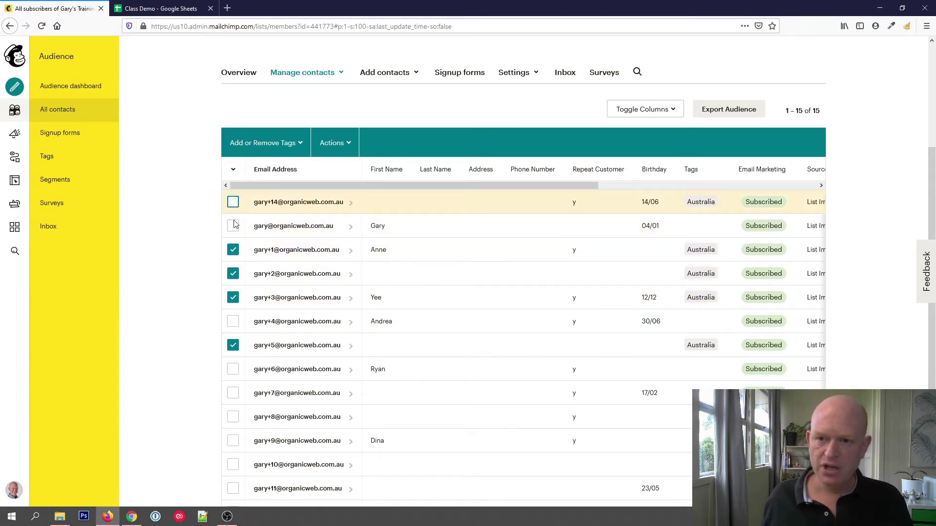
{"action": "left_click", "coordinate": [233, 250]}
{"action": "left_click", "coordinate": [233, 273]}
{"action": "left_click", "coordinate": [233, 297]}
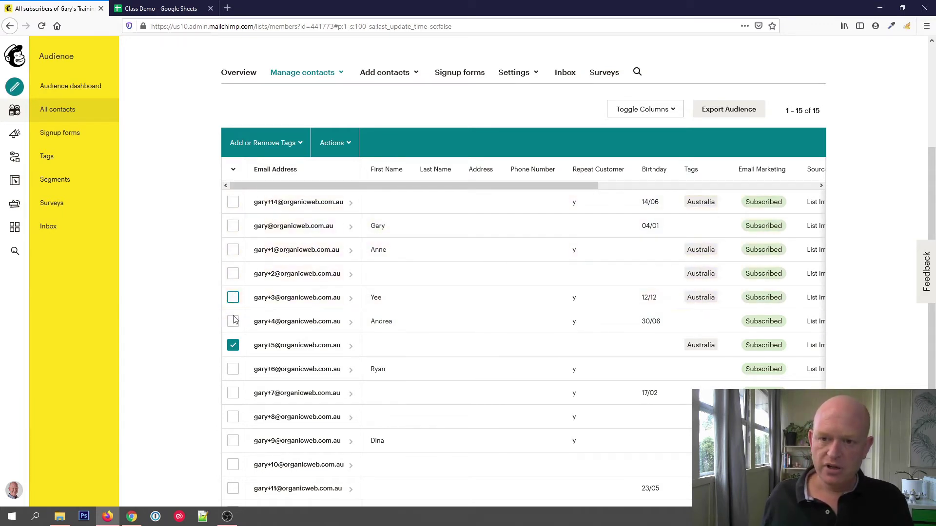
{"action": "left_click", "coordinate": [233, 346]}
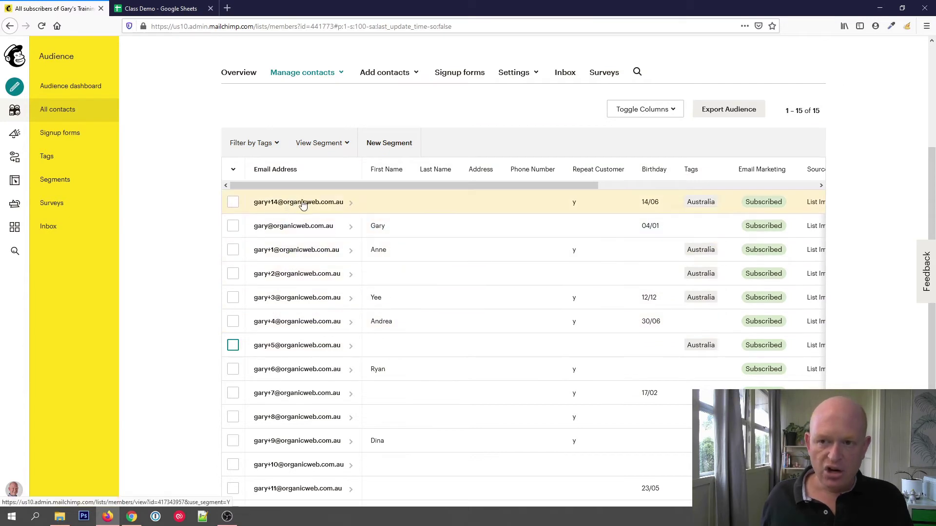
Add a new Singapore tag to the fourth contact's profile, then return to the audience list
{"action": "left_click", "coordinate": [301, 281]}
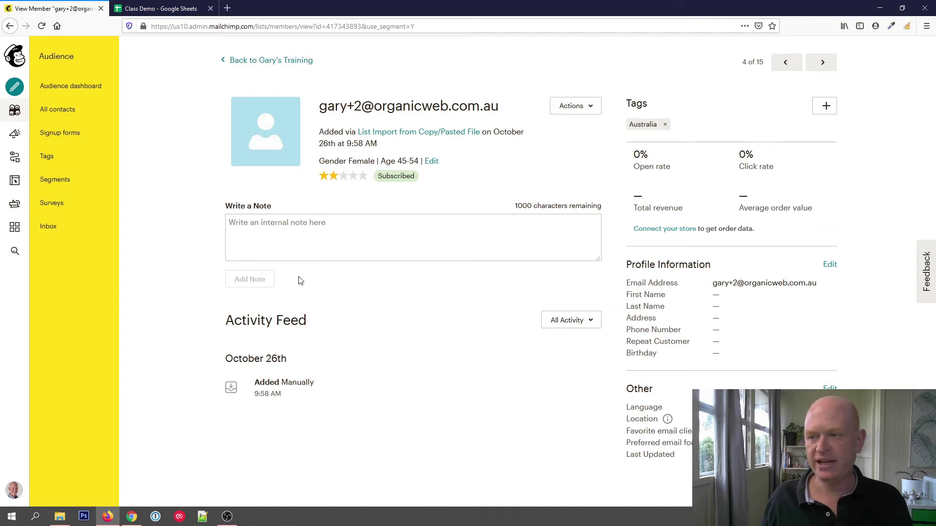
{"action": "left_click", "coordinate": [828, 108]}
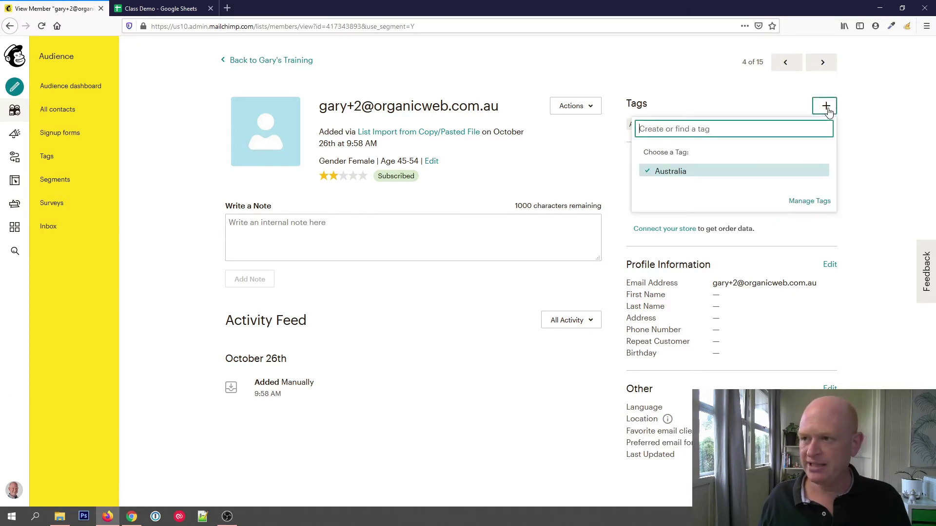
{"action": "type", "text": "Singapore"}
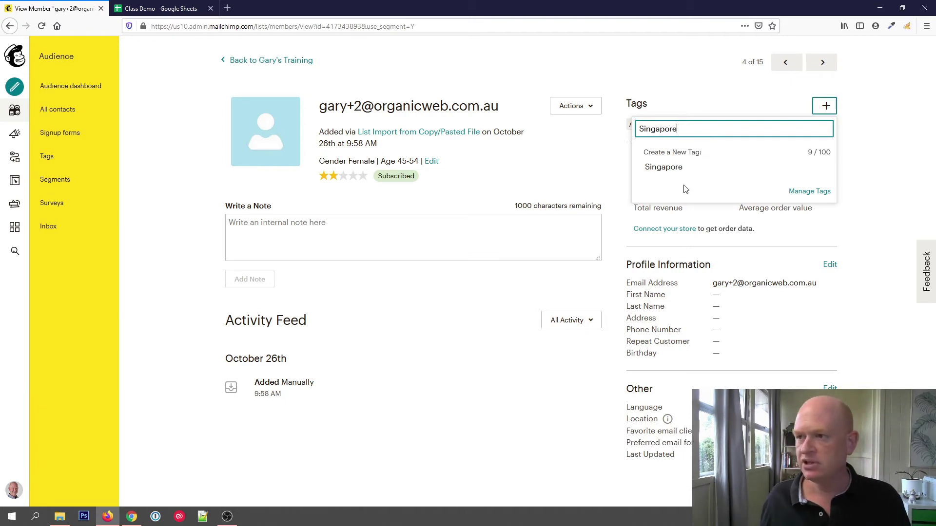
{"action": "left_click", "coordinate": [679, 169]}
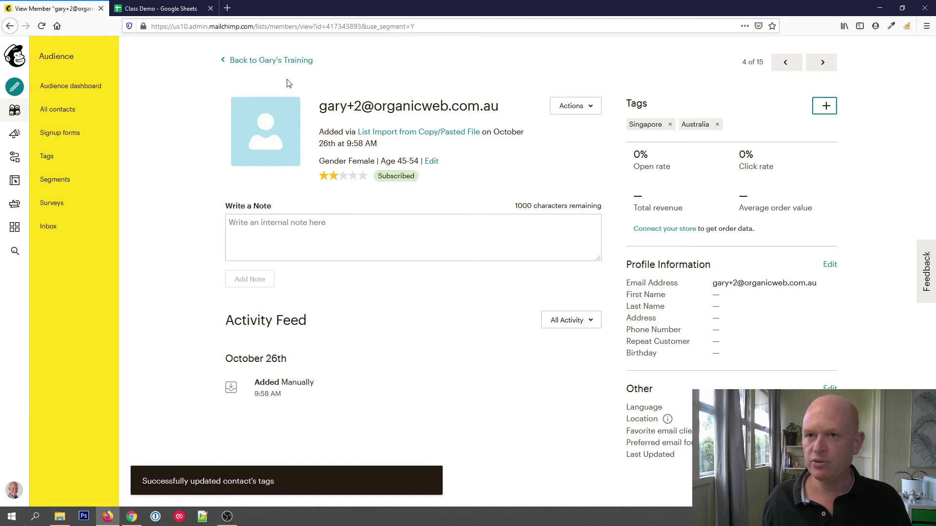
{"action": "left_click", "coordinate": [265, 63]}
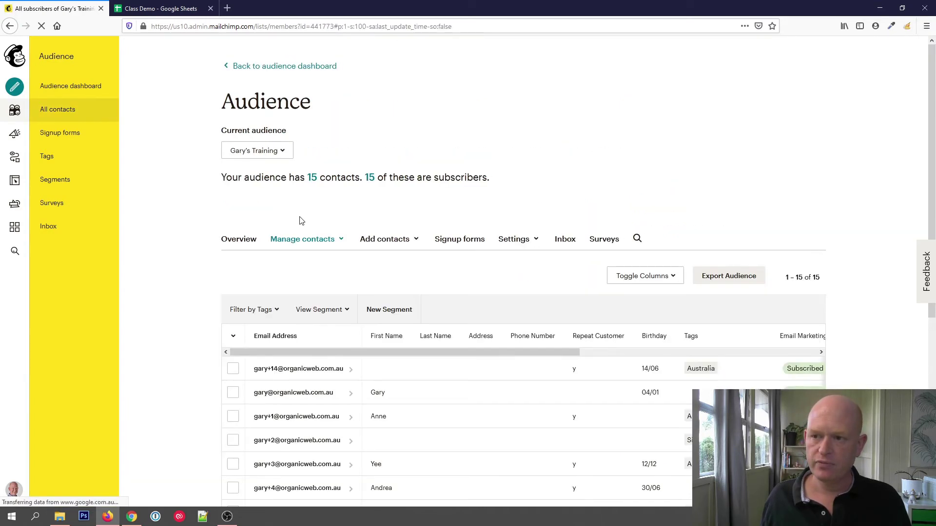
Go to the Tags page through Manage contacts and start Bulk Tag Contacts
{"action": "scroll", "coordinate": [633, 319], "scroll_direction": "down", "scroll_amount": 3}
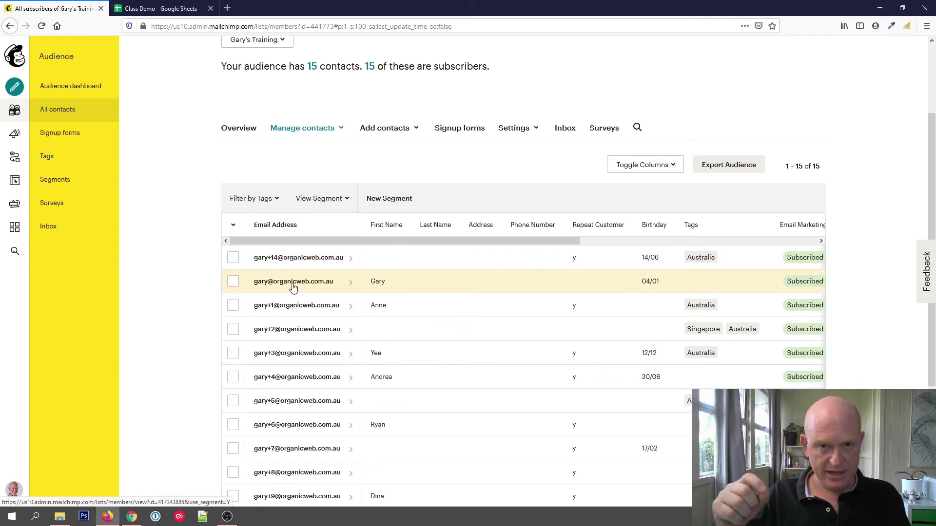
{"action": "left_click", "coordinate": [328, 133]}
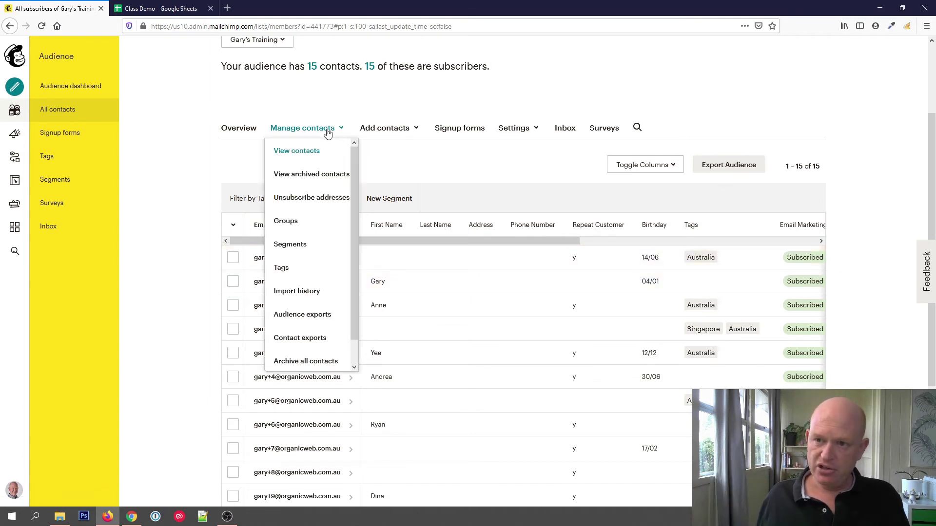
{"action": "left_click", "coordinate": [304, 267]}
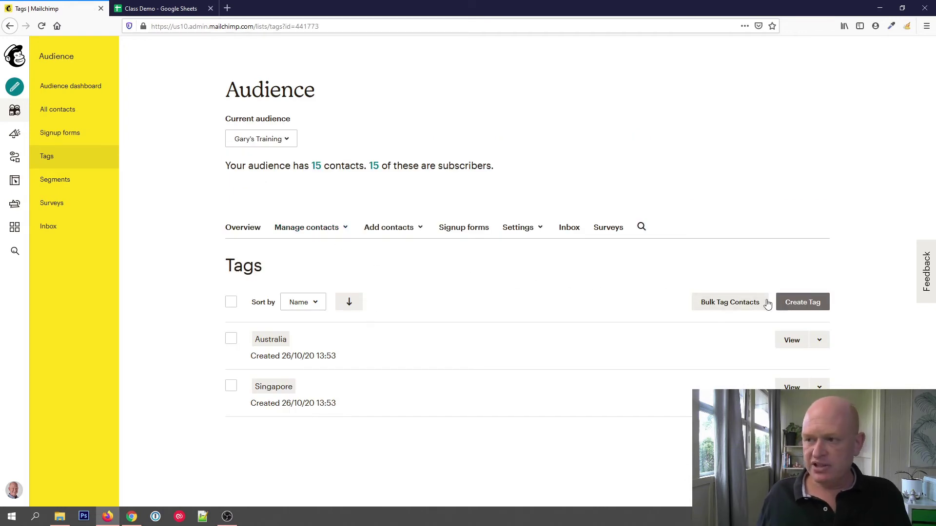
{"action": "left_click", "coordinate": [737, 307]}
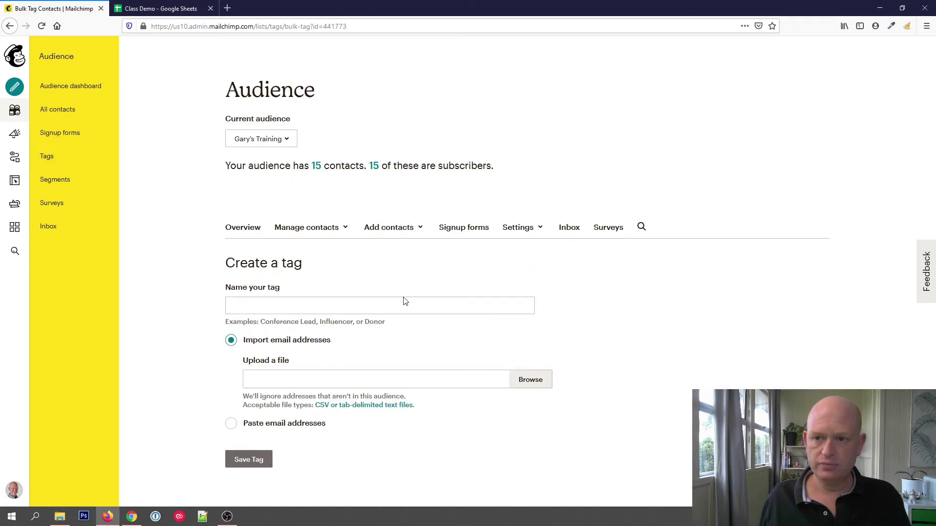
Name the bulk tag U.S.A., paste four contact email addresses, and save the tag
{"action": "left_click", "coordinate": [414, 305]}
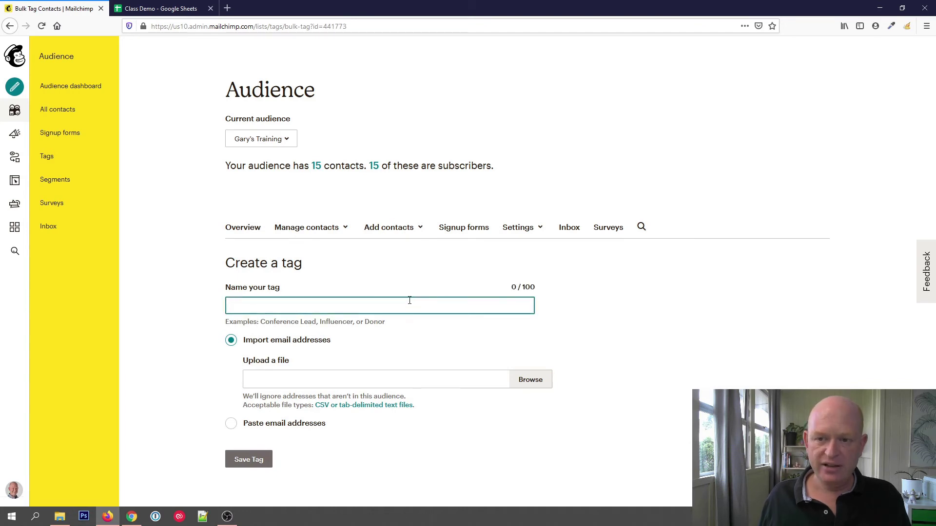
{"action": "type", "text": "U."}
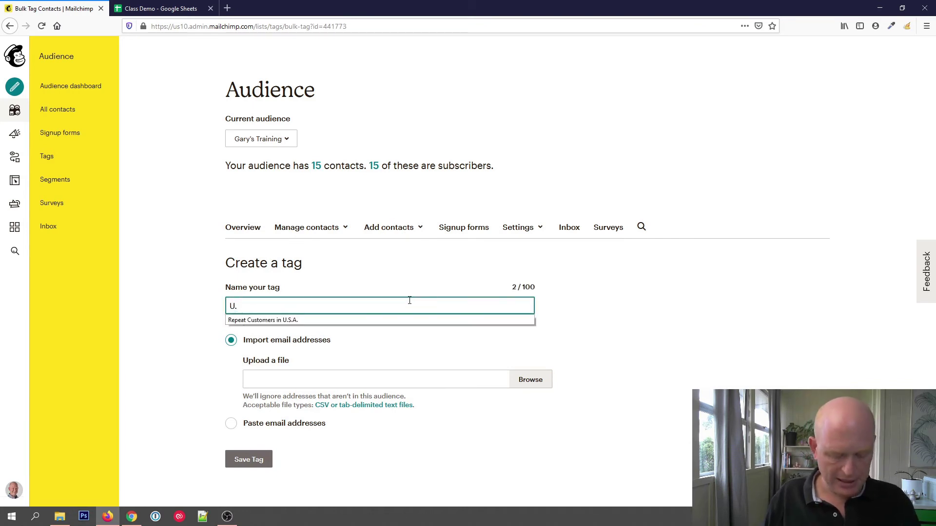
{"action": "type", "text": "S.A."}
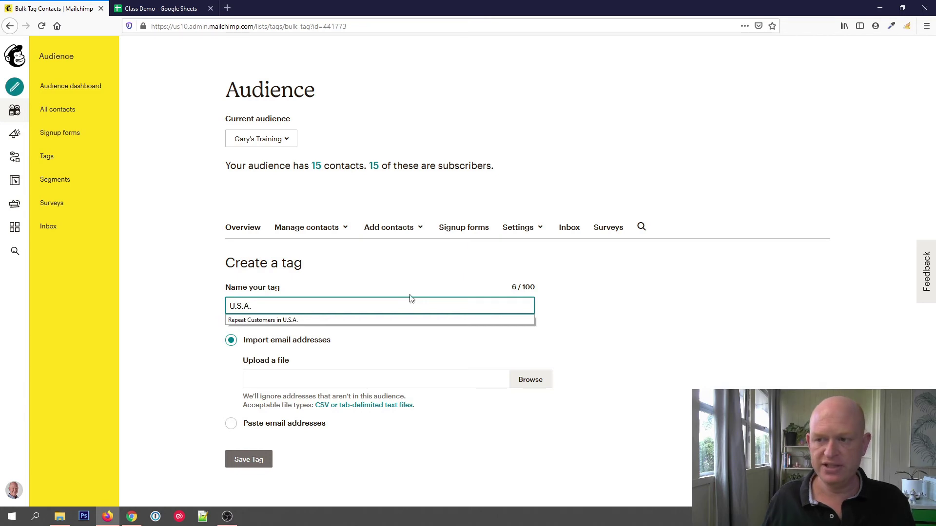
{"action": "left_click", "coordinate": [634, 286]}
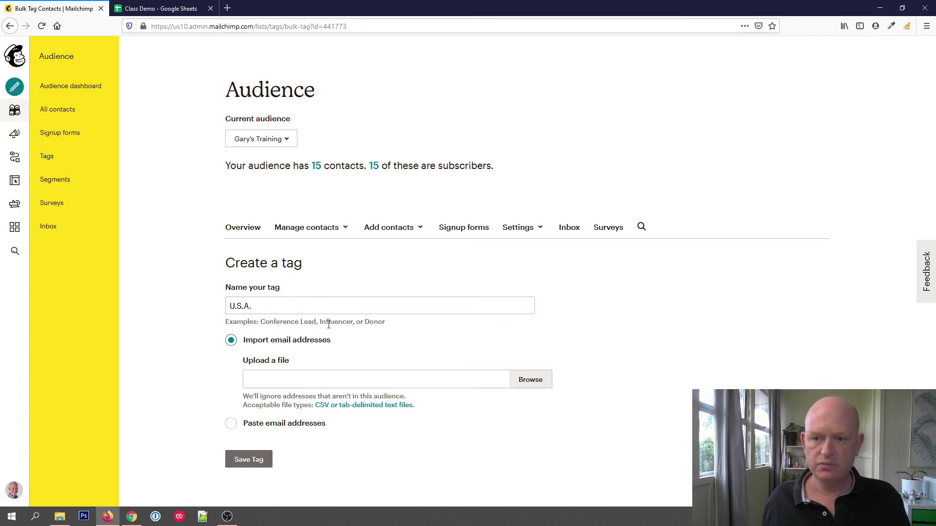
{"action": "left_click", "coordinate": [231, 426]}
{"action": "scroll", "coordinate": [344, 341], "scroll_direction": "down", "scroll_amount": 3}
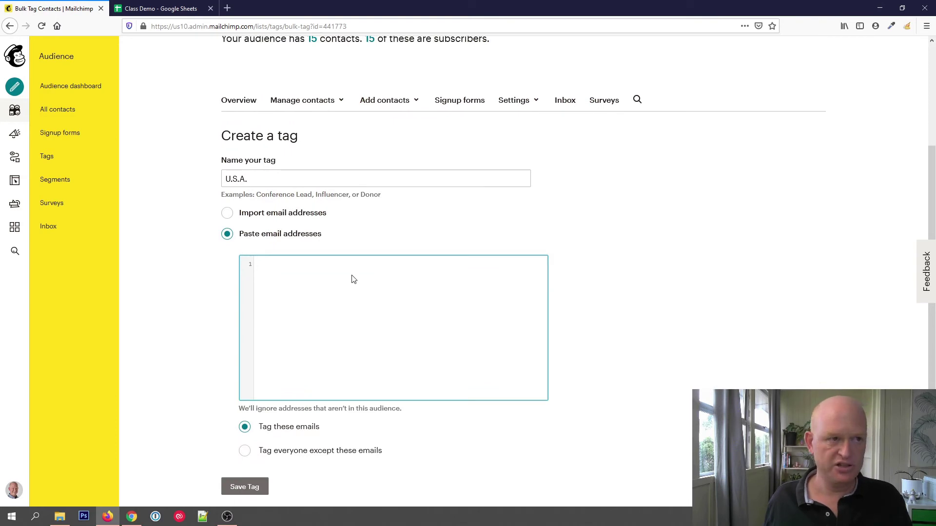
{"action": "key", "text": "ctrl+v"}
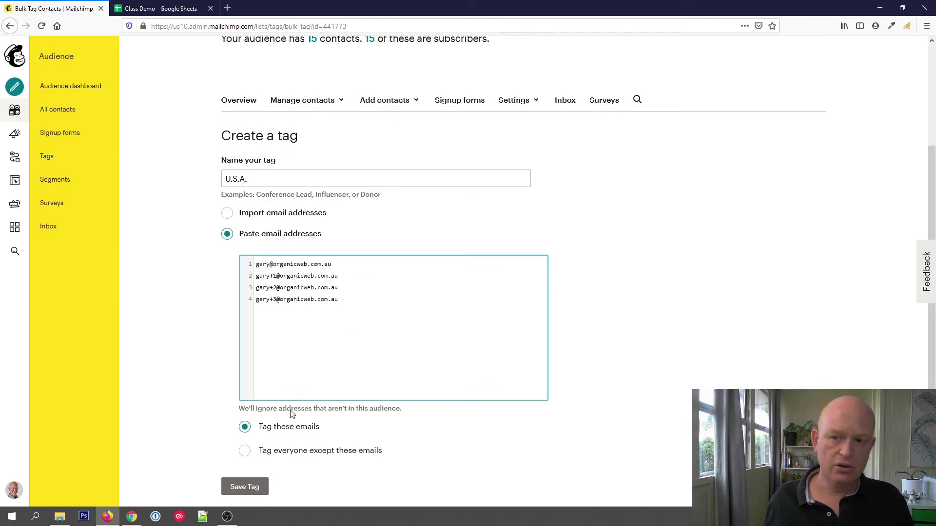
{"action": "left_click_drag", "start_coordinate": [356, 304], "coordinate": [248, 263]}
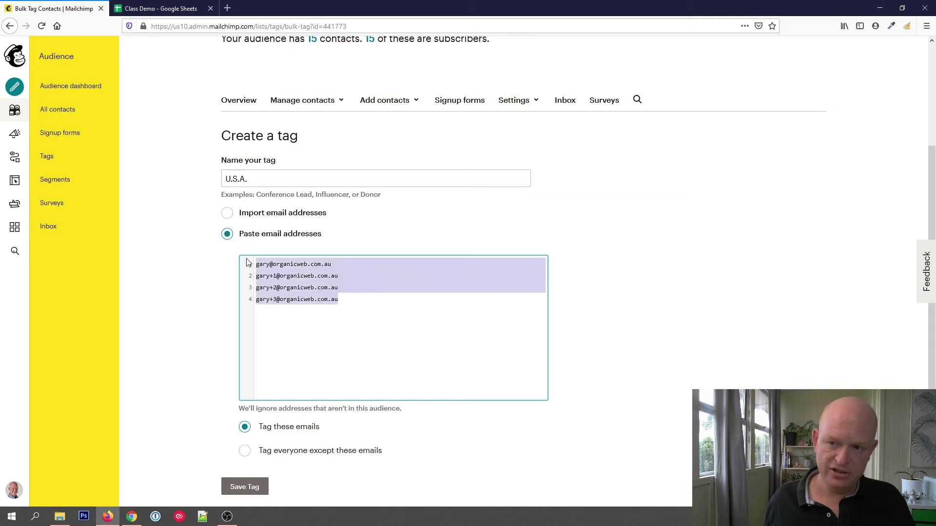
{"action": "left_click", "coordinate": [325, 339]}
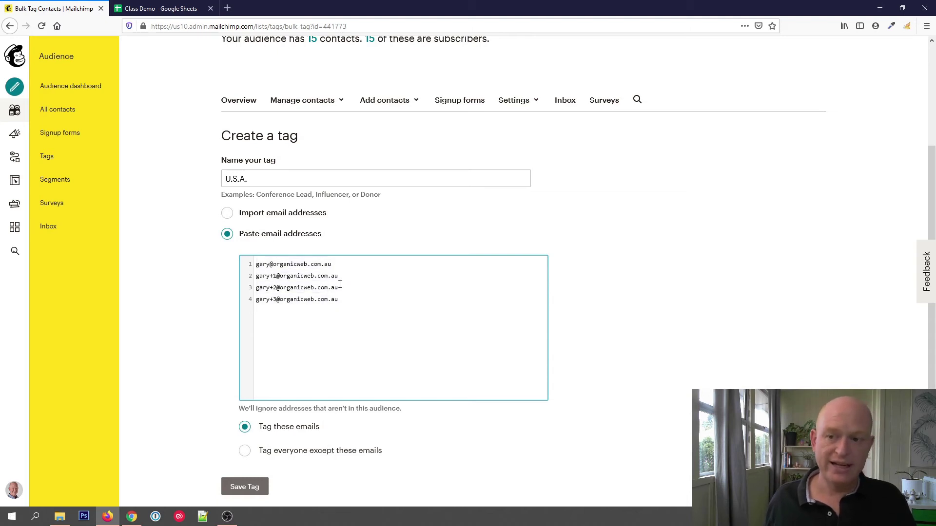
{"action": "left_click", "coordinate": [246, 489]}
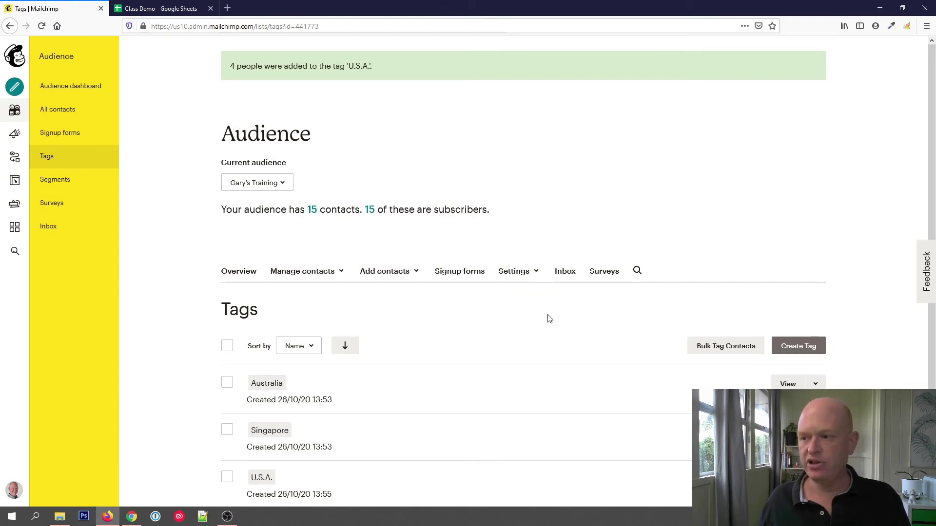
Open the third listed contact's profile from All contacts, showing its U.S.A. and Australia tags
{"action": "scroll", "coordinate": [438, 280], "scroll_direction": "down", "scroll_amount": 1}
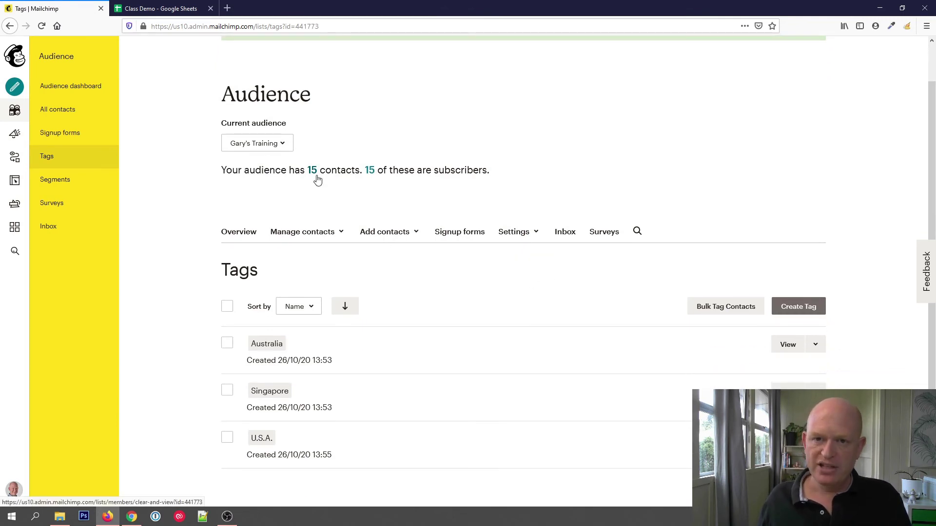
{"action": "left_click", "coordinate": [79, 114]}
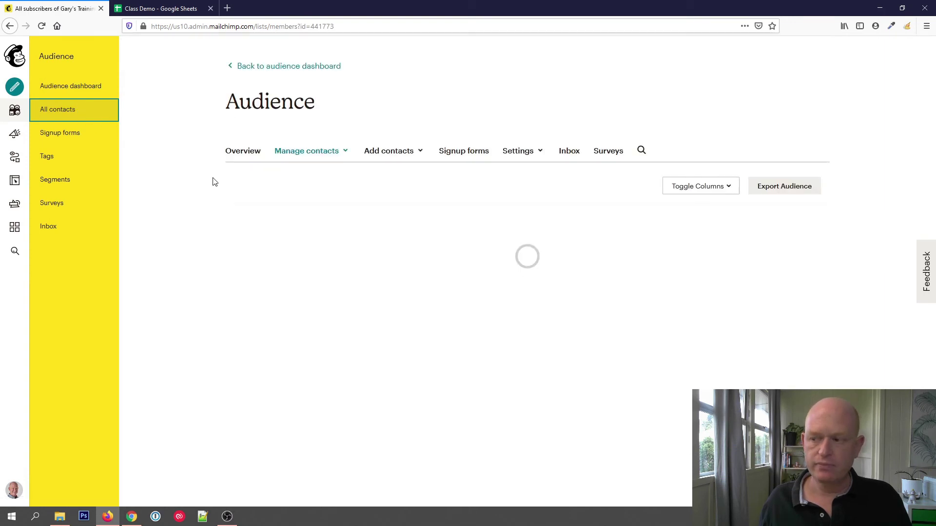
{"action": "scroll", "coordinate": [453, 257], "scroll_direction": "down", "scroll_amount": 3}
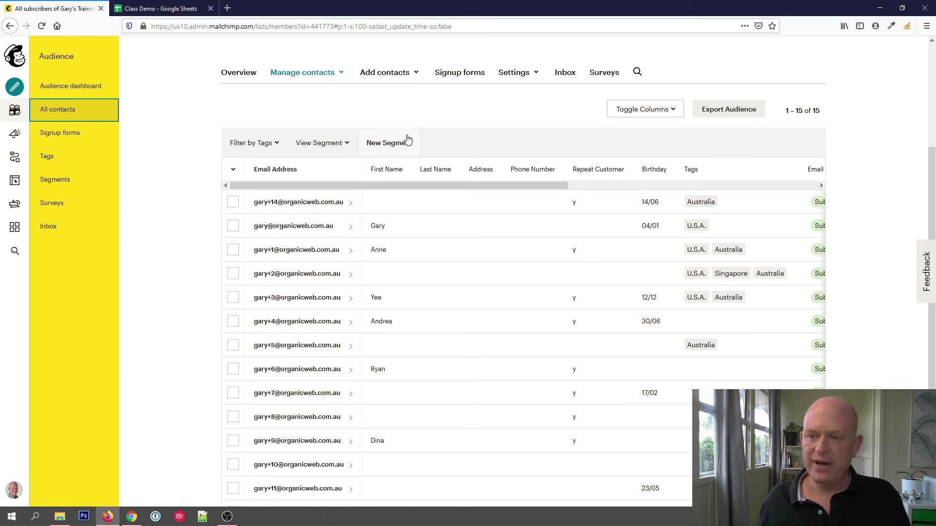
{"action": "left_click", "coordinate": [285, 258]}
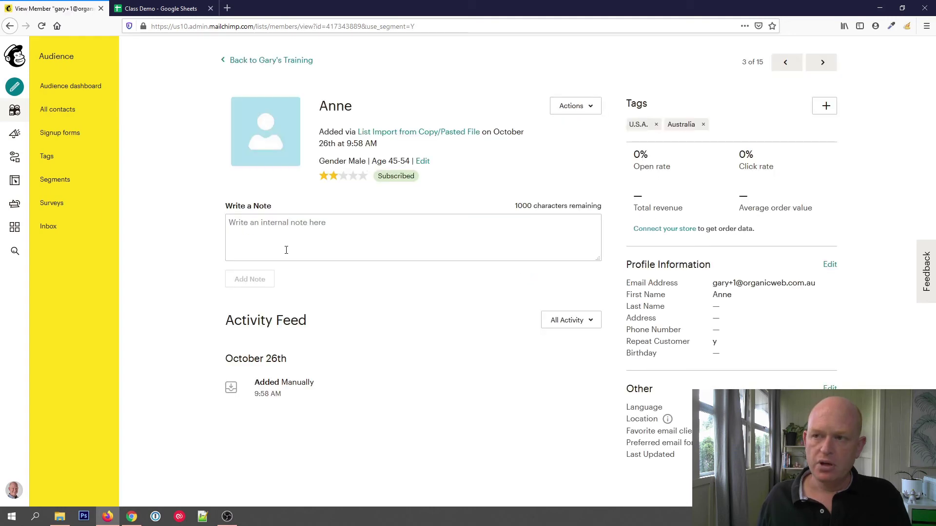
Remove the U.S.A. tag from this contact and go back to the audience contacts list
{"action": "left_click", "coordinate": [656, 125]}
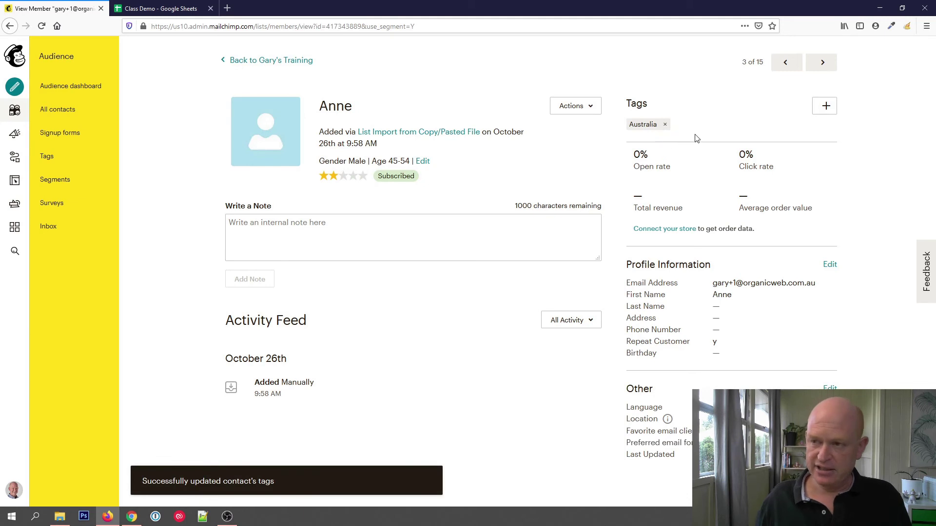
{"action": "left_click", "coordinate": [285, 61]}
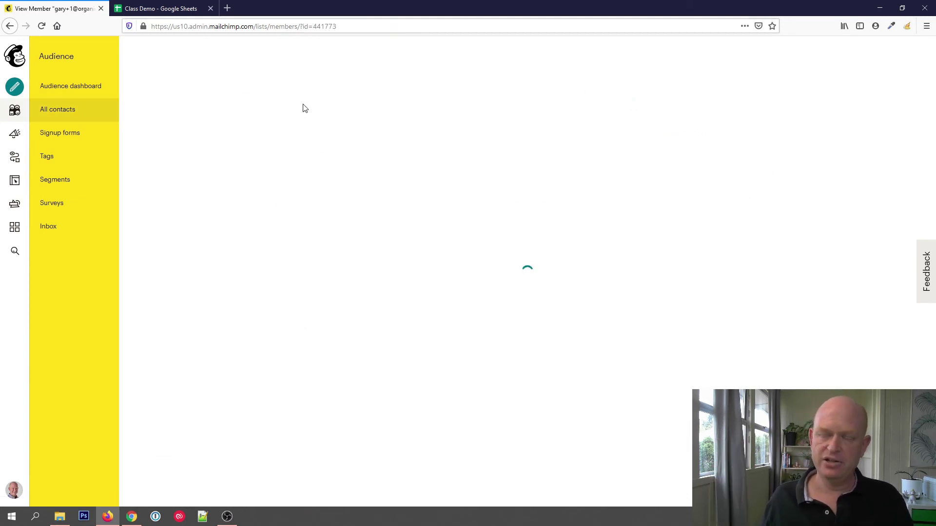
{"action": "scroll", "coordinate": [346, 195], "scroll_direction": "down", "scroll_amount": 3}
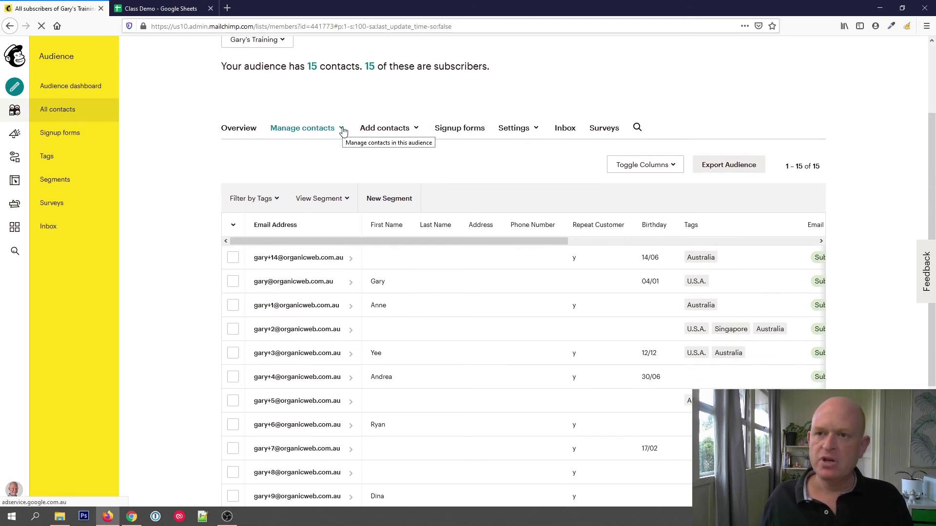
Open the Tags page from the Manage contacts menu to see Australia, Singapore and U.S.A
{"action": "left_click", "coordinate": [344, 130]}
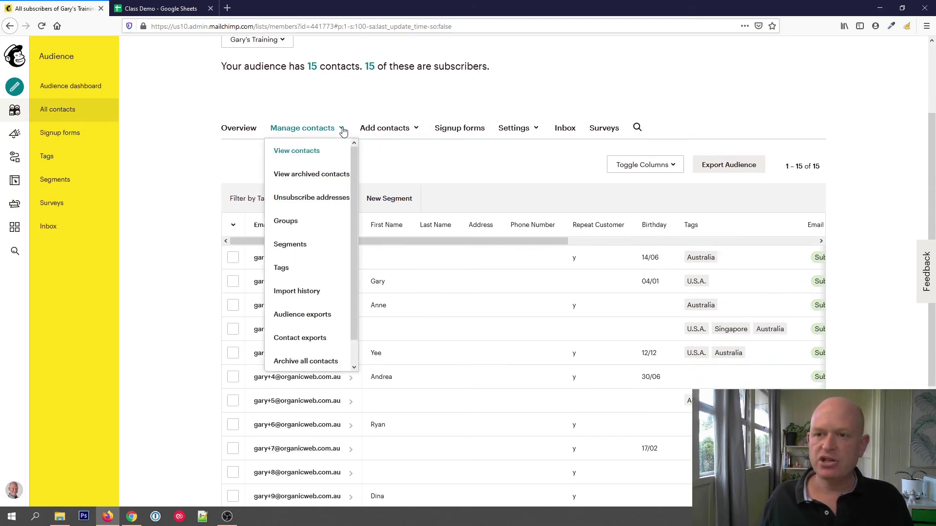
{"action": "left_click", "coordinate": [303, 273]}
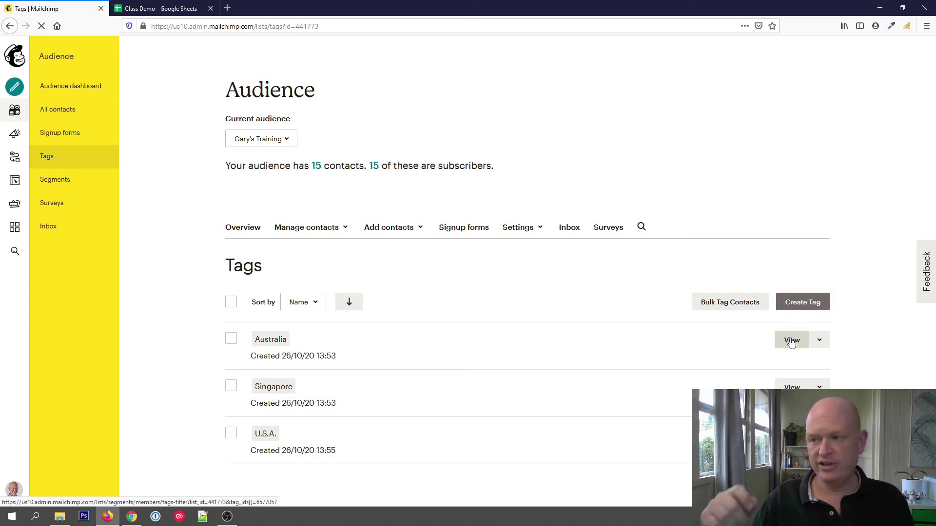
{"action": "left_click", "coordinate": [821, 342]}
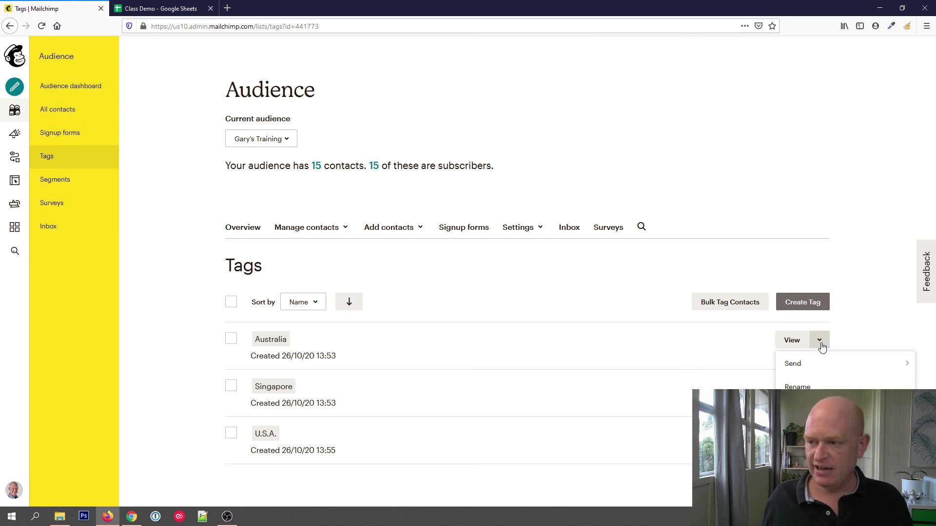
{"action": "mouse_move", "coordinate": [814, 371]}
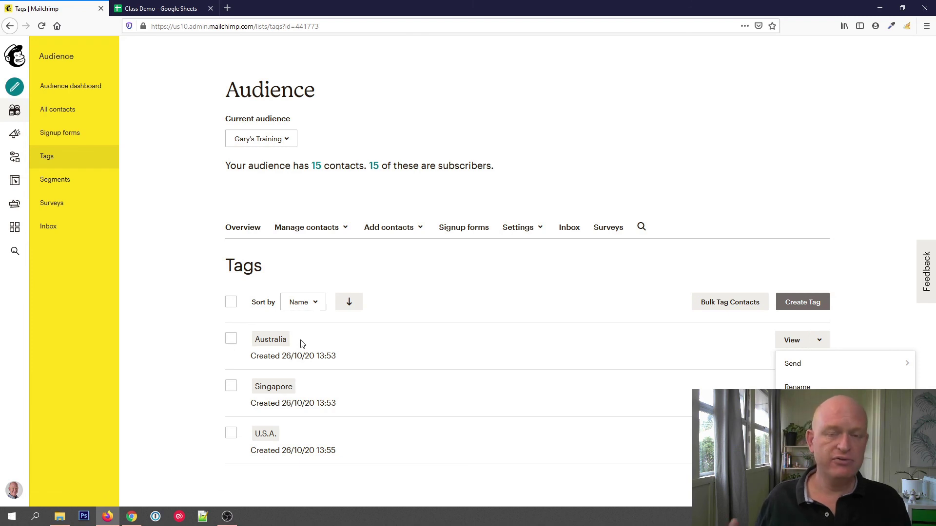
{"action": "left_click", "coordinate": [442, 282]}
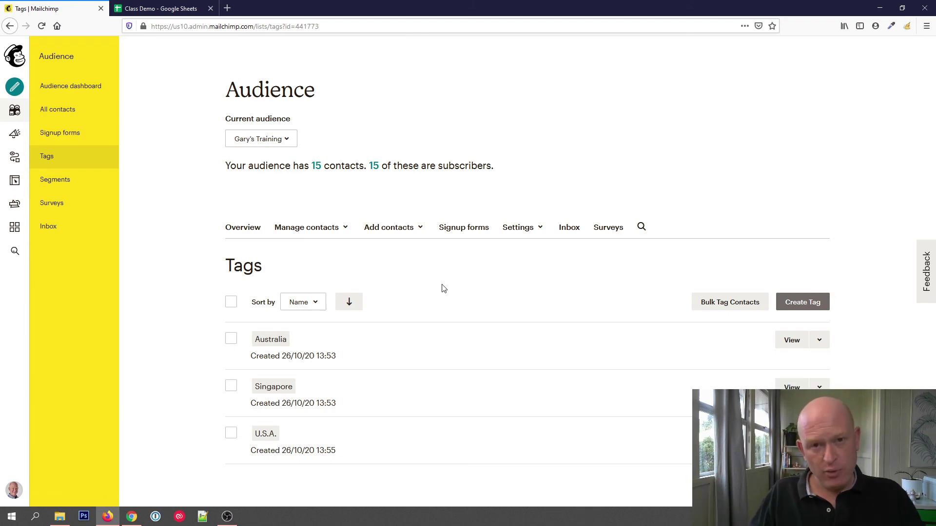